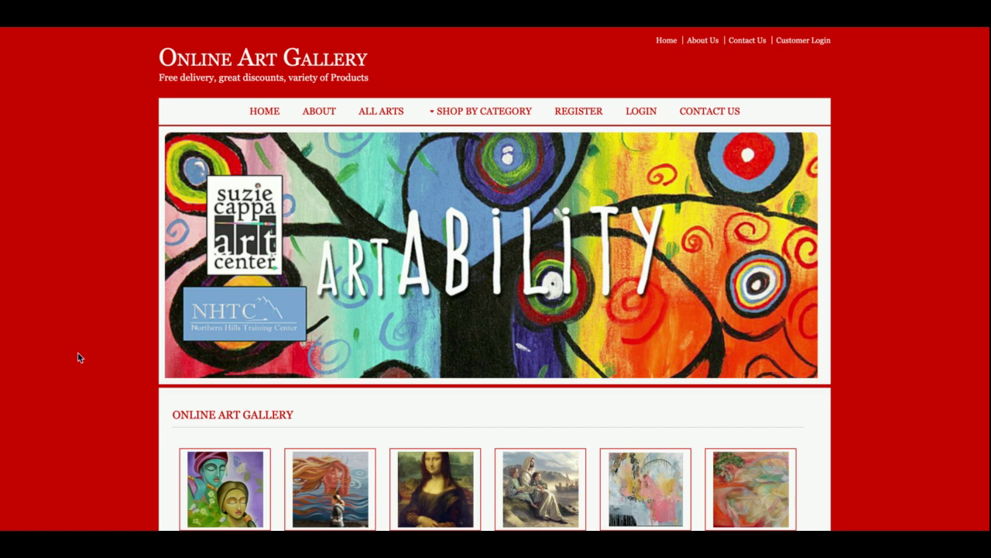
Scroll through the twelve priced home-gallery artworks and open Krishna Radha.
scroll(77, 357, "down", 1)
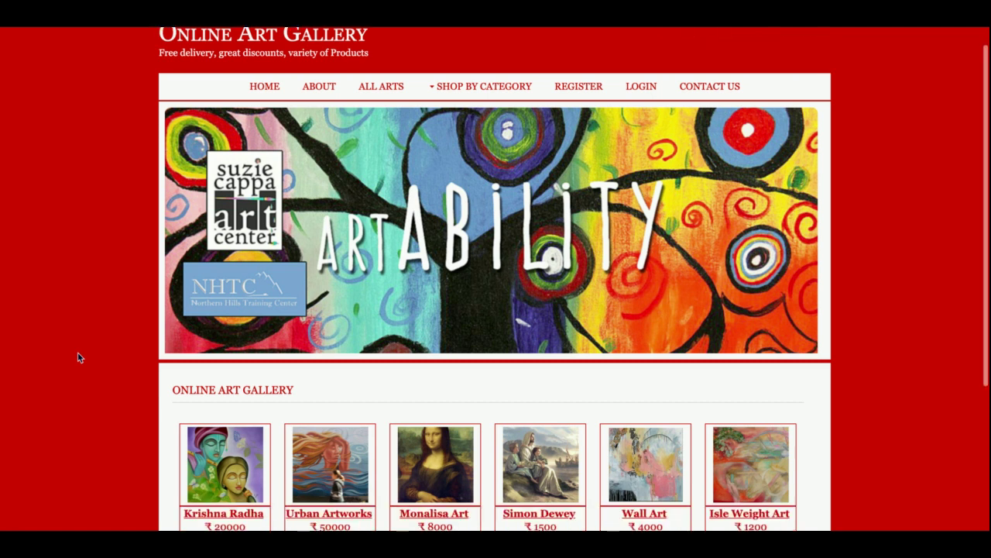
scroll(78, 357, "down", 2)
scroll(77, 357, "up", 3)
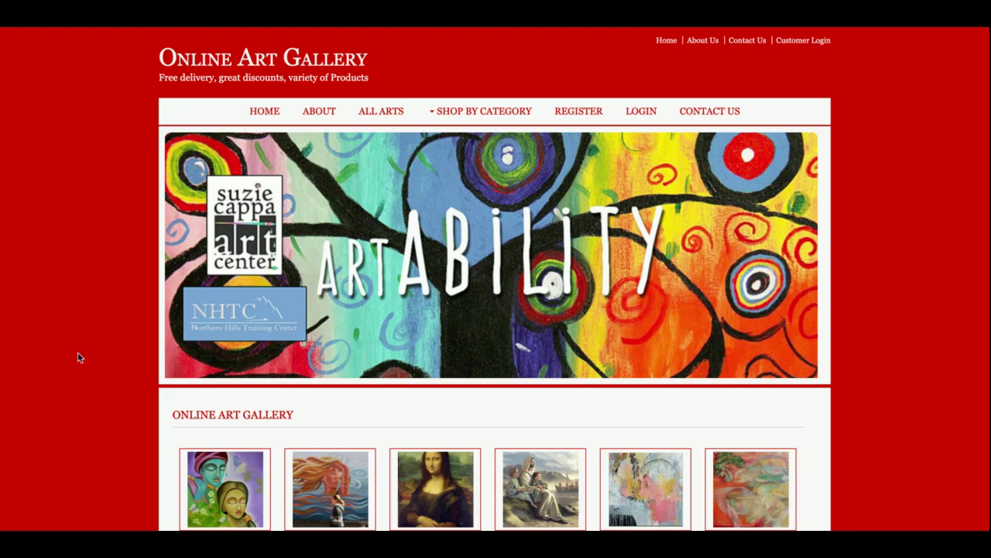
scroll(77, 357, "down", 1)
scroll(77, 357, "down", 3)
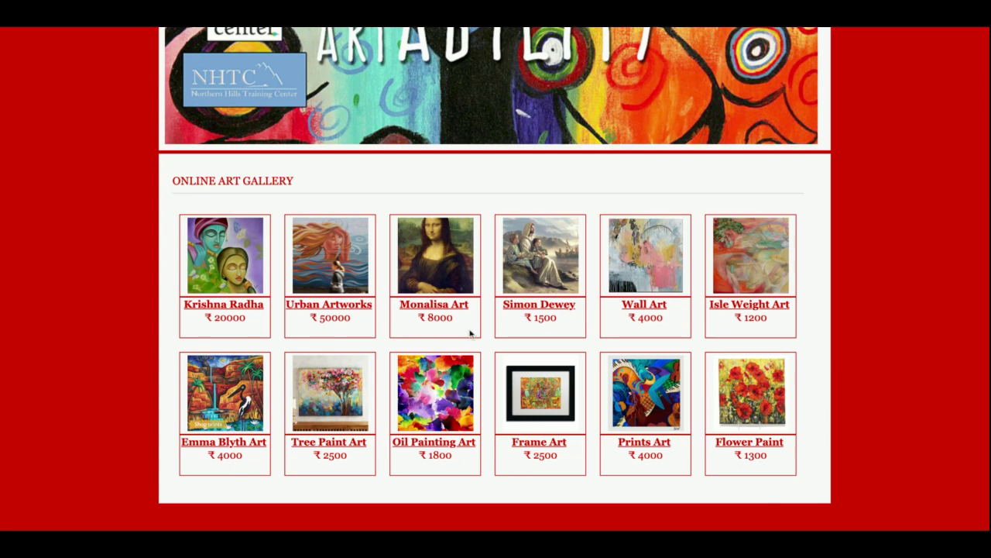
left_click(322, 289)
Add the Krishna Radha artwork to the cart.
left_click(205, 278)
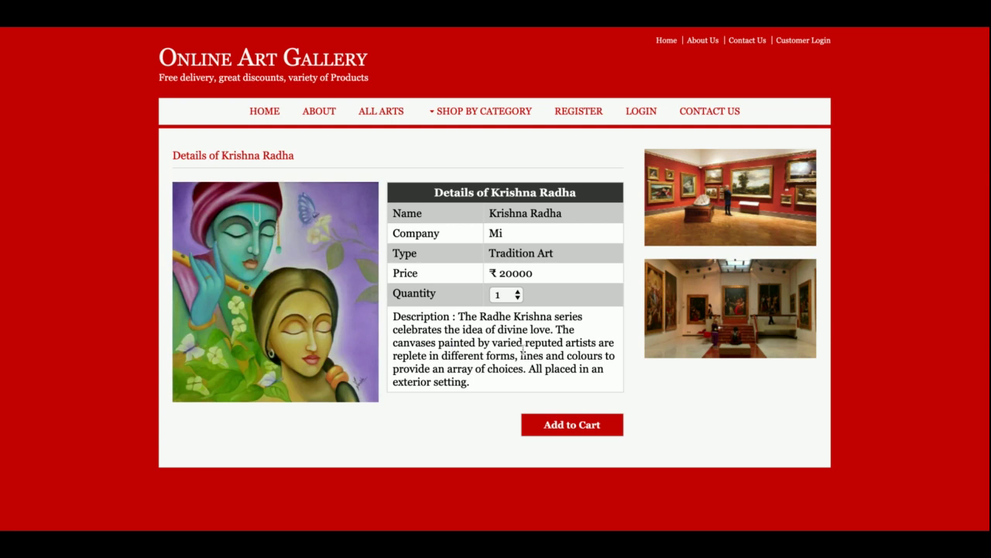
left_click(564, 425)
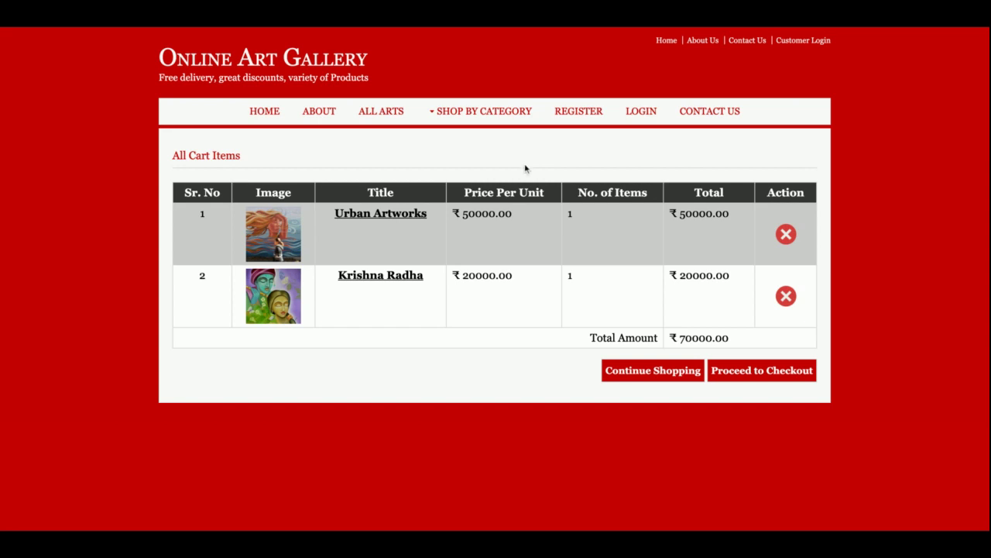
left_click(329, 113)
Add Frame Art from the home gallery, making the cart total ₹72500, then view About.
left_click(264, 111)
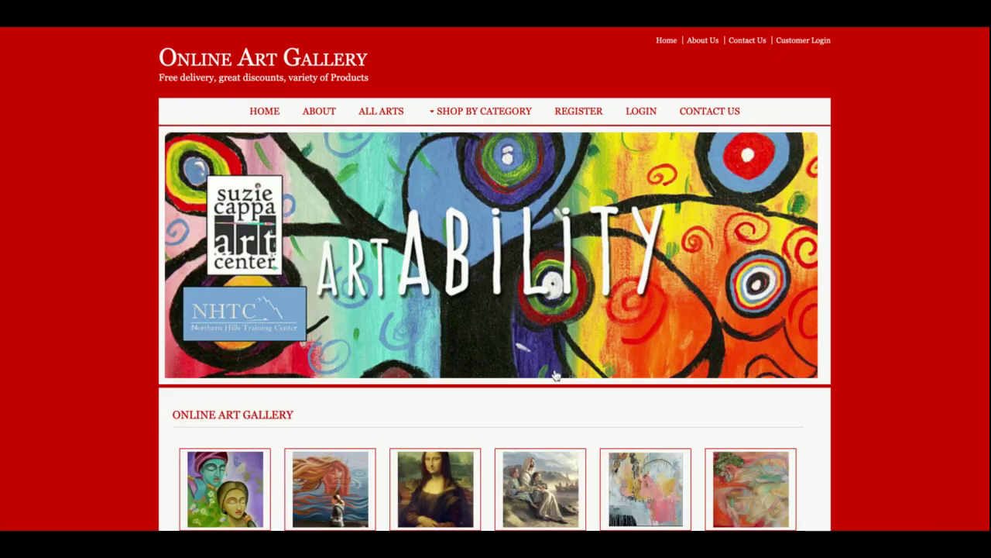
scroll(555, 374, "down", 3)
left_click(548, 416)
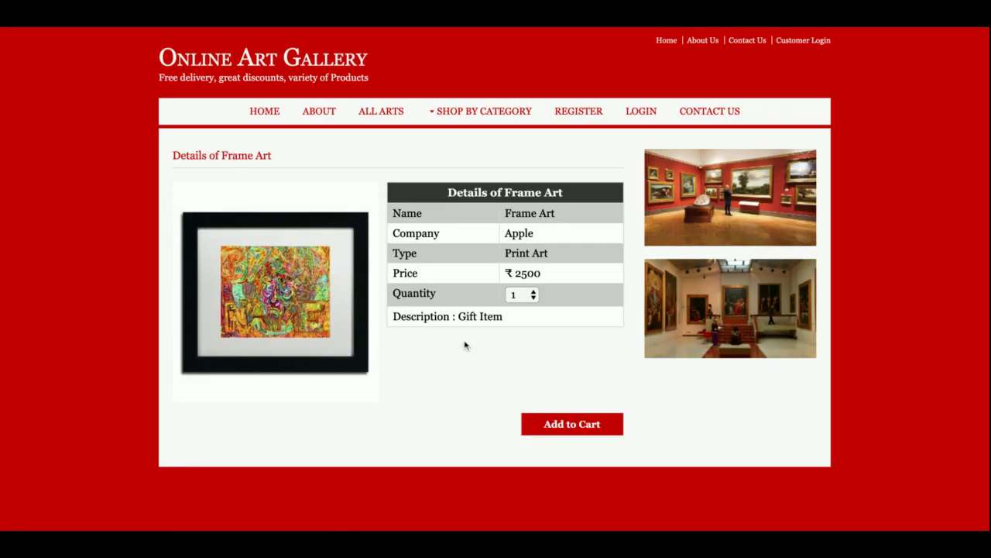
left_click(560, 431)
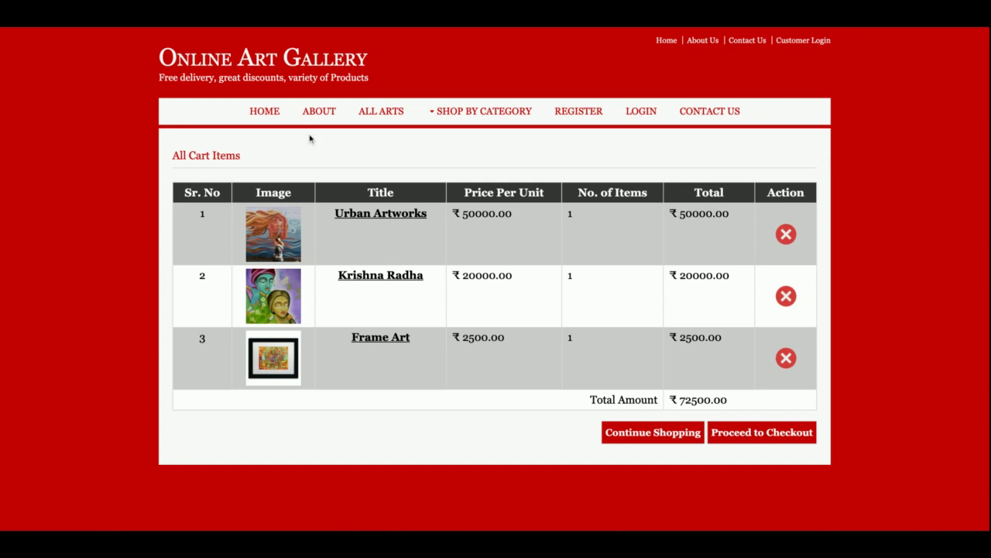
left_click(319, 113)
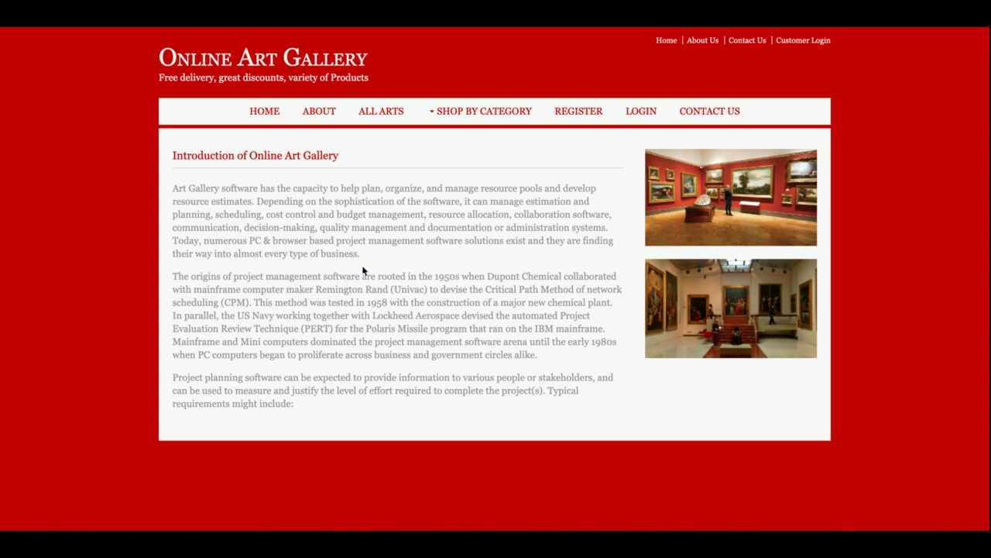
In All Arts, filter by Spray Paint, Tradition, Western, Print and Digital Art, then show all.
left_click(375, 113)
scroll(488, 248, "down", 3)
scroll(487, 248, "up", 3)
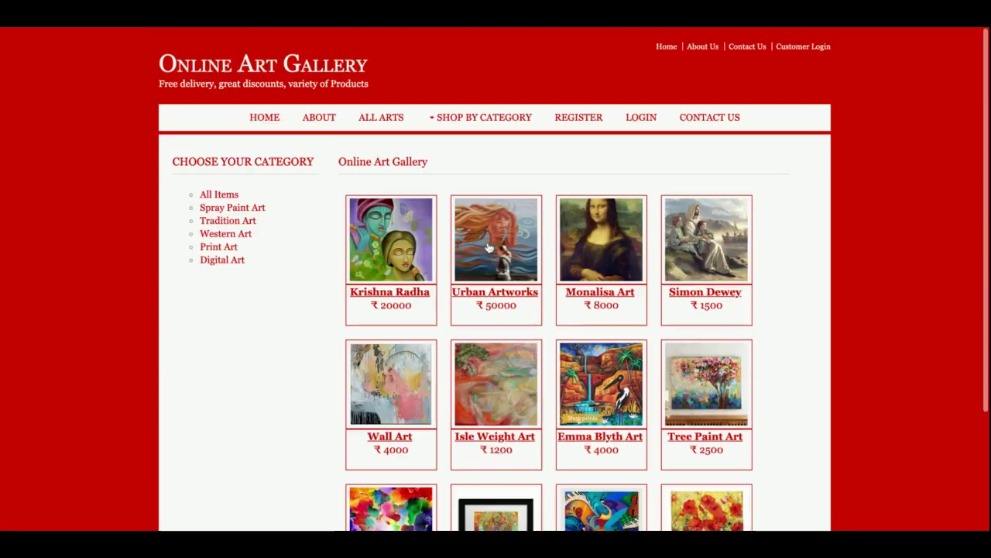
left_click(222, 201)
left_click(226, 214)
left_click(225, 227)
left_click(221, 240)
left_click(225, 255)
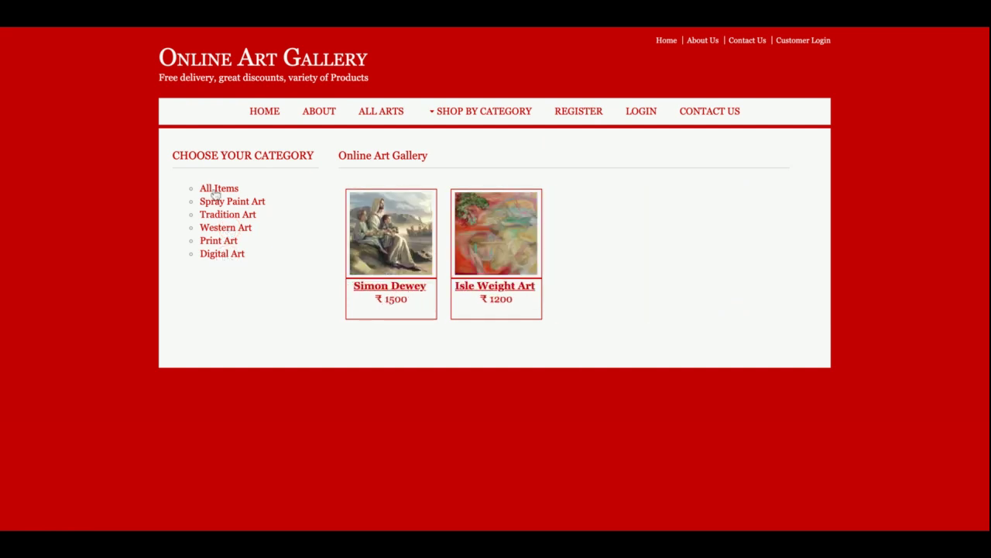
left_click(220, 190)
Filter the catalogue again by Spray Paint, Tradition, Western, Print and Digital Art.
left_click(220, 201)
left_click(222, 214)
left_click(220, 228)
left_click(222, 241)
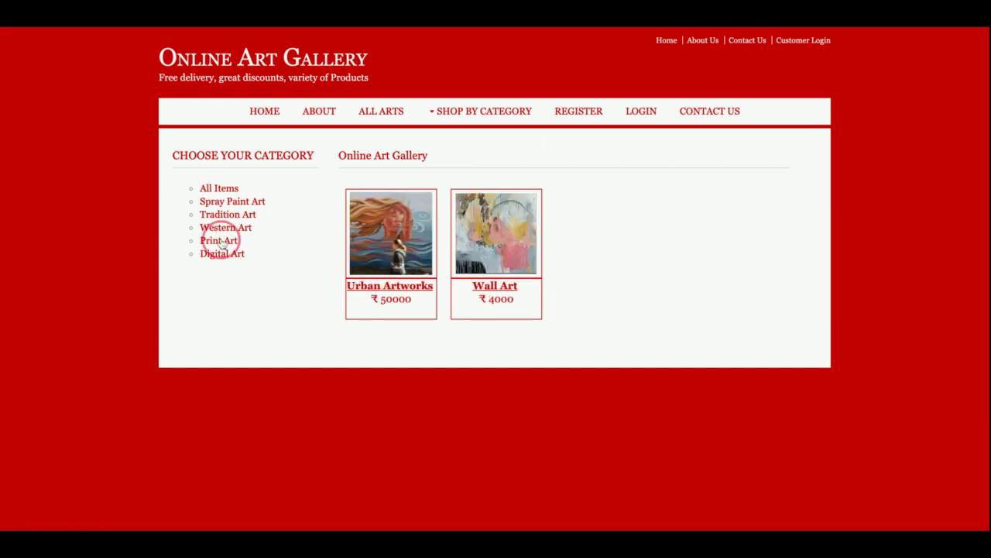
left_click(222, 253)
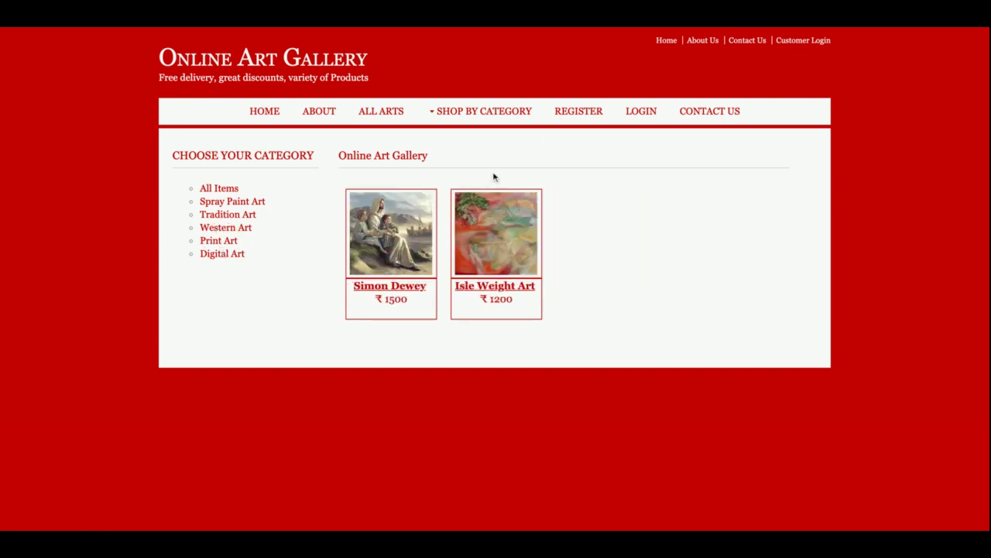
Shop by category through Spray Paint, Tradition, Western and Digital Art, then open registration.
left_click(472, 111)
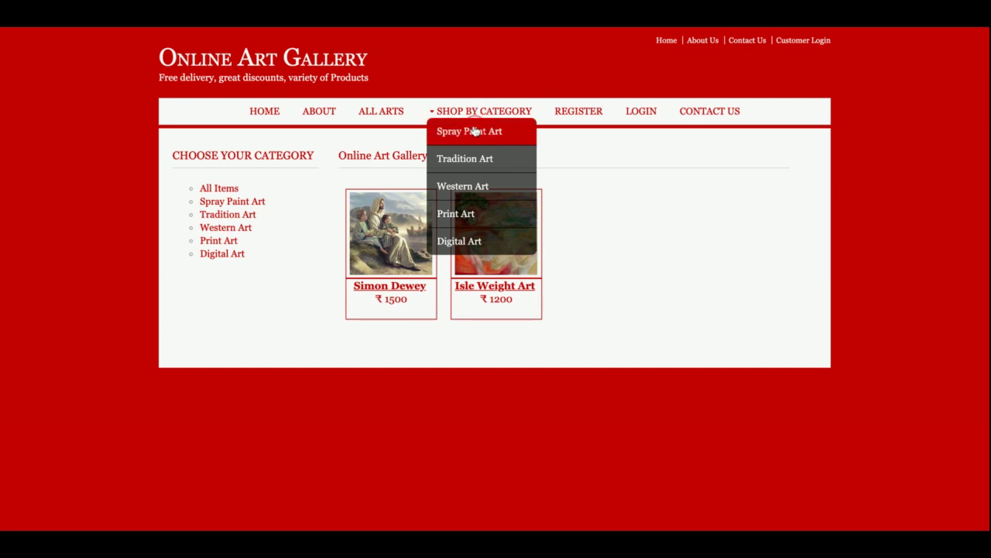
left_click(487, 128)
left_click(488, 158)
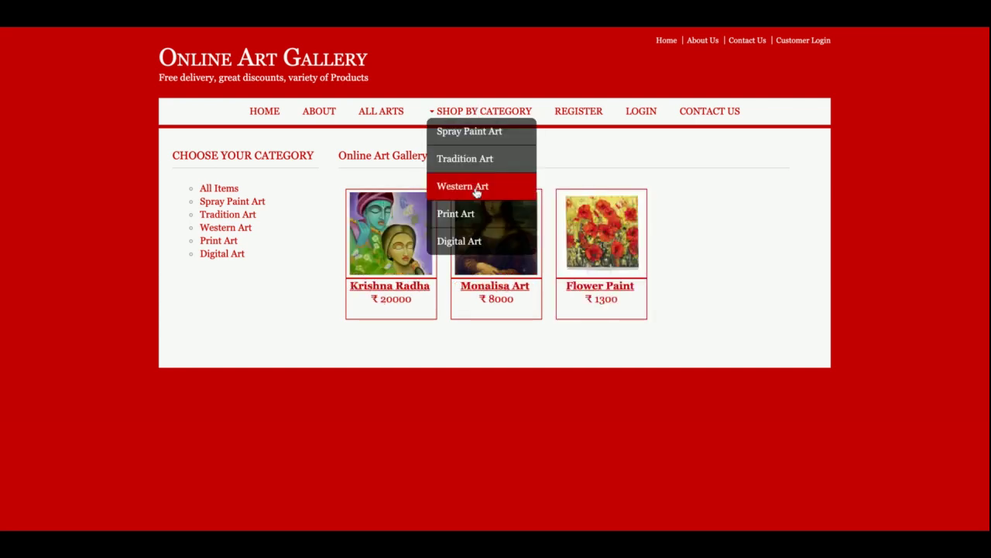
left_click(474, 186)
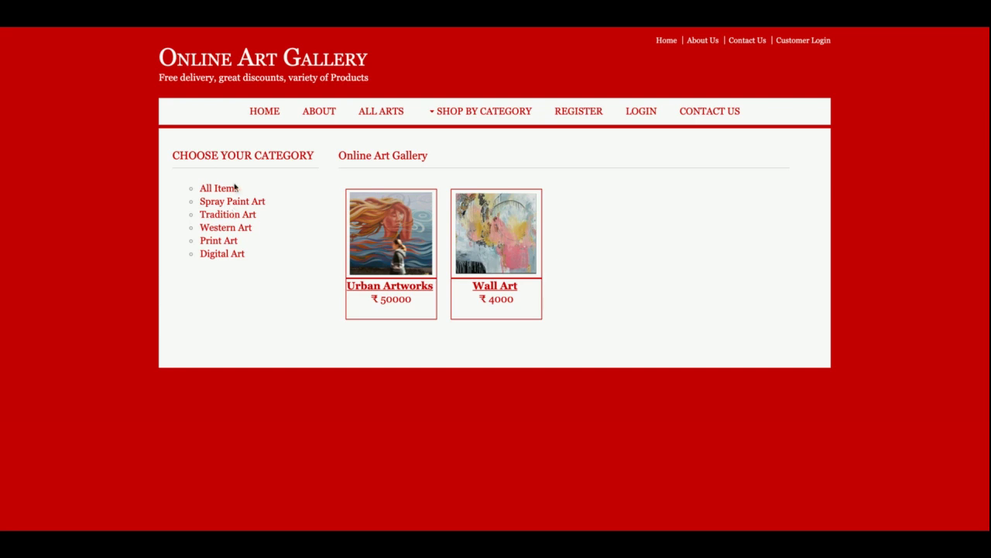
left_click(470, 115)
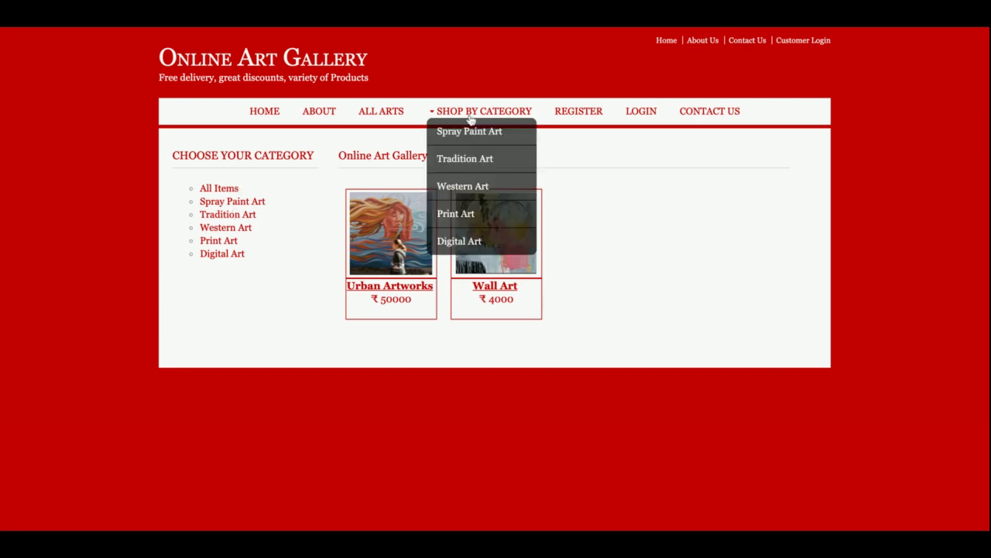
left_click(460, 240)
left_click(578, 113)
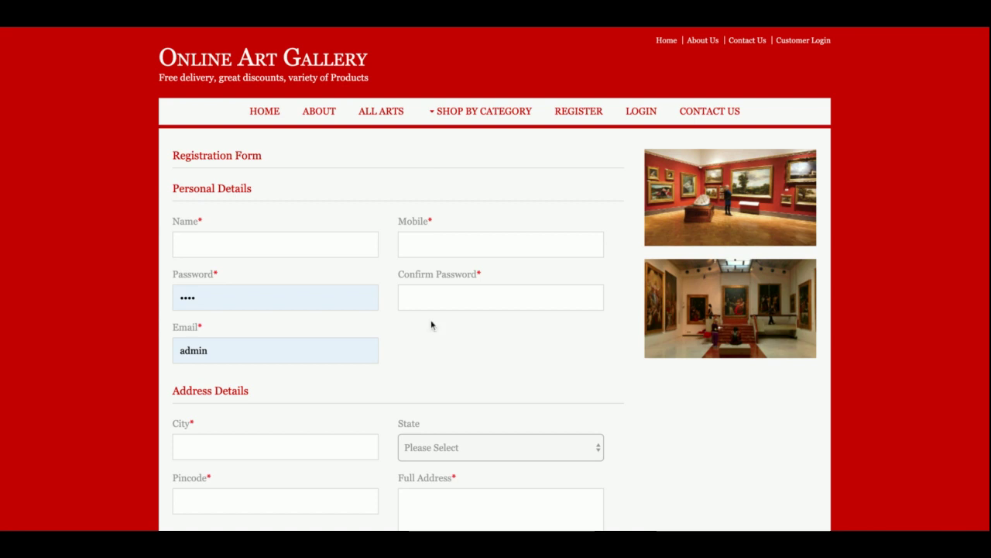
View the login, contact and registration forms, then open Krishna Radha from All Arts.
scroll(431, 324, "down", 3)
scroll(431, 324, "up", 3)
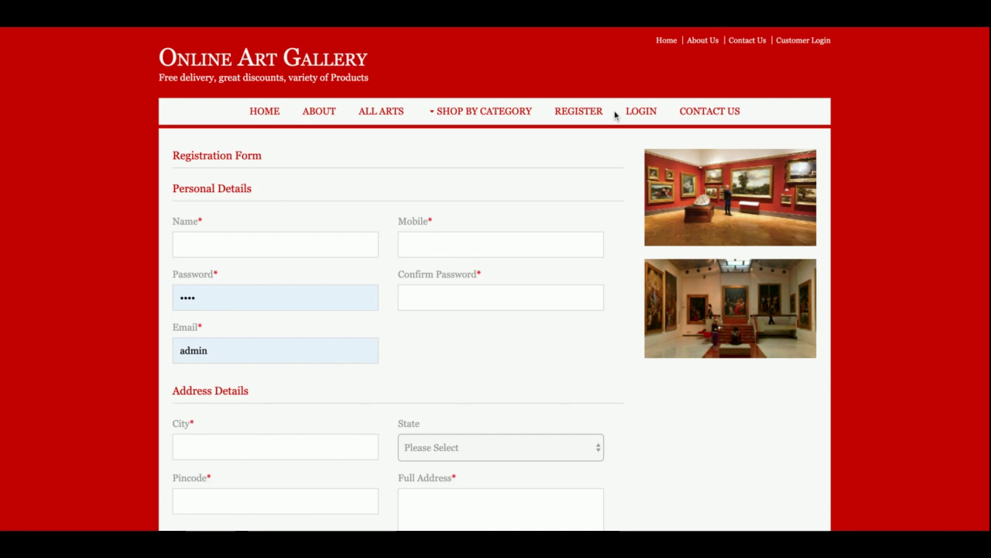
left_click(638, 113)
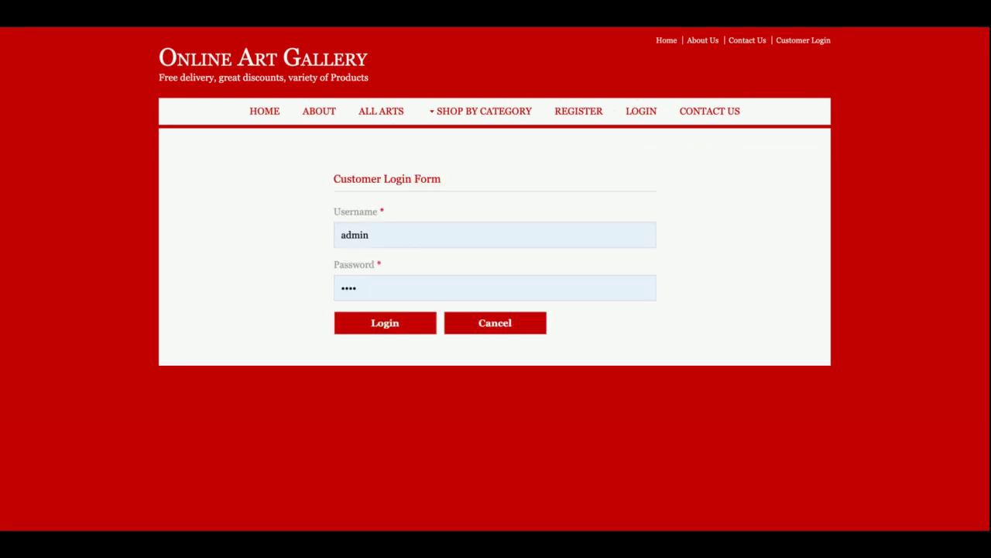
left_click(732, 114)
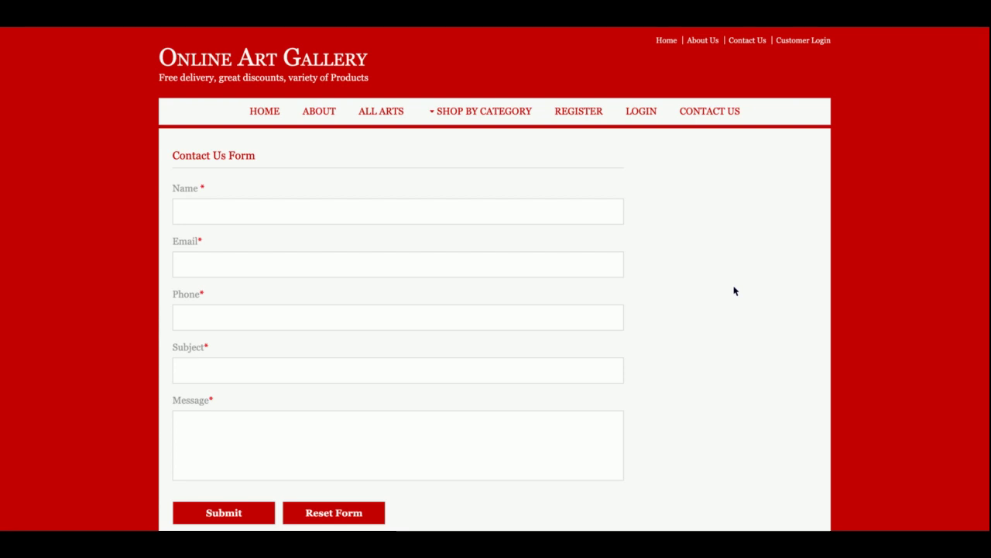
left_click(642, 112)
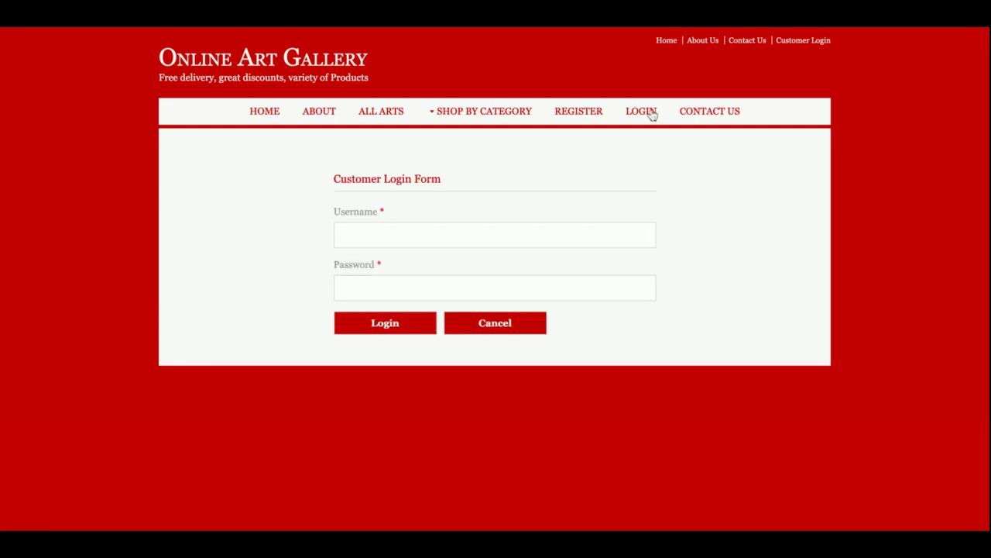
left_click(585, 111)
left_click(380, 113)
left_click(399, 246)
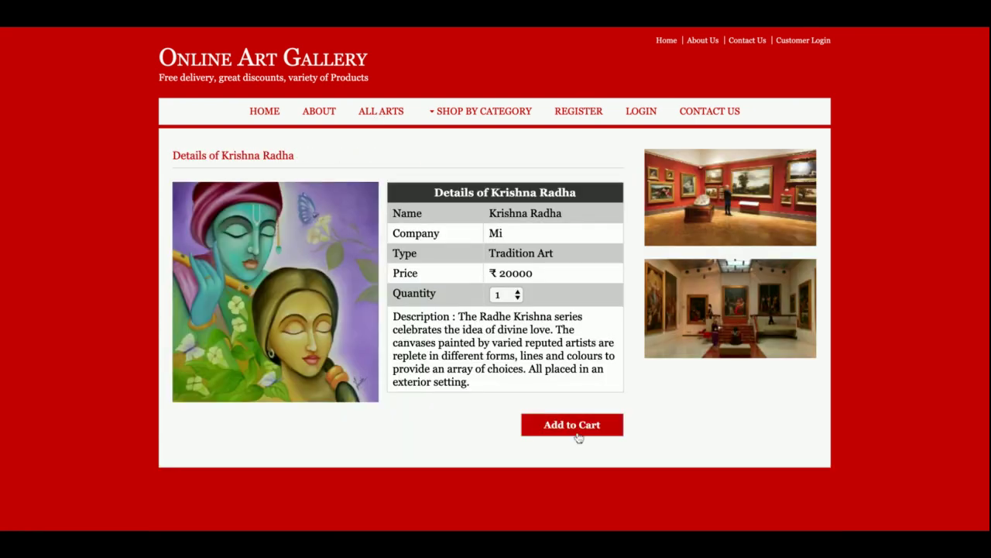
Add Flower Paint from the All Arts gallery to the cart.
mouse_move(432, 111)
left_click(380, 111)
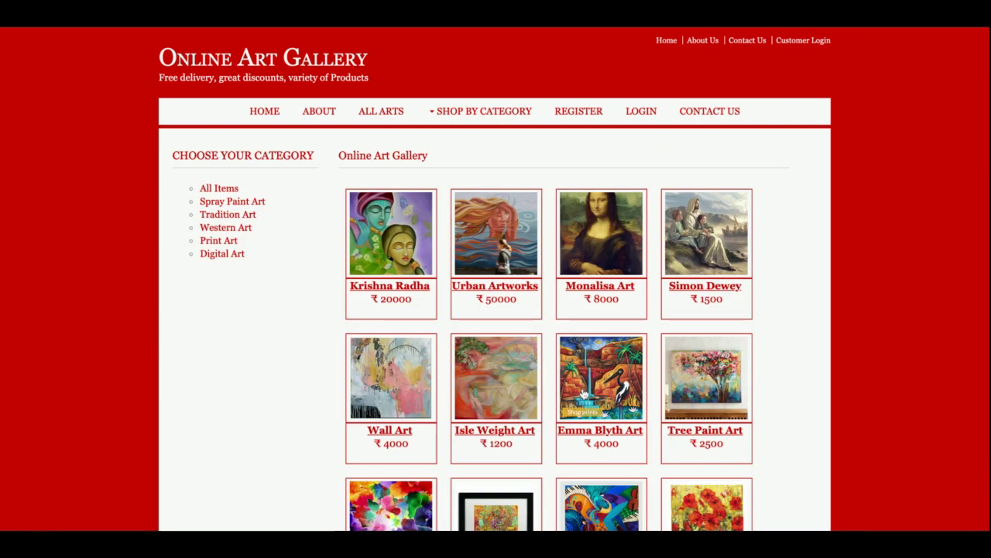
scroll(697, 383, "down", 4)
left_click(697, 383)
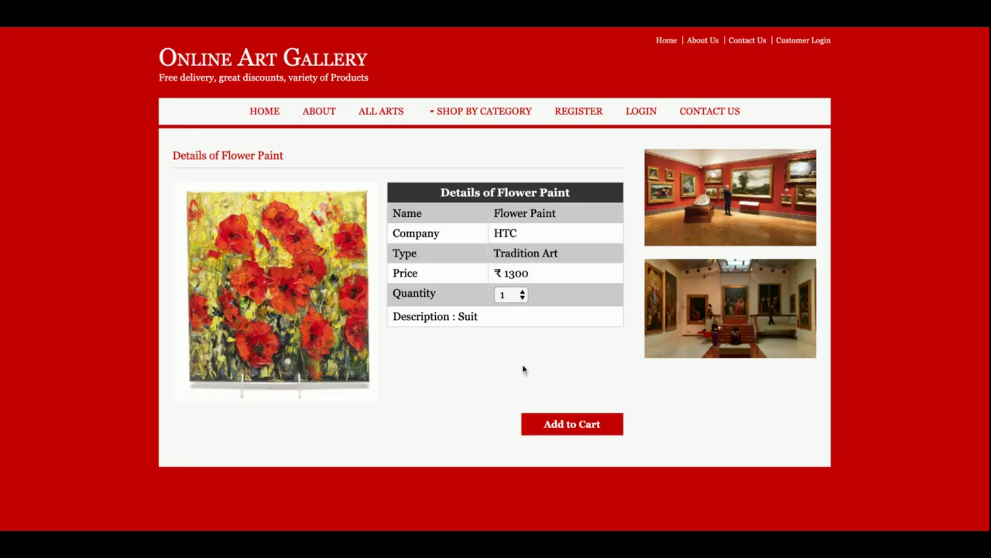
left_click(571, 432)
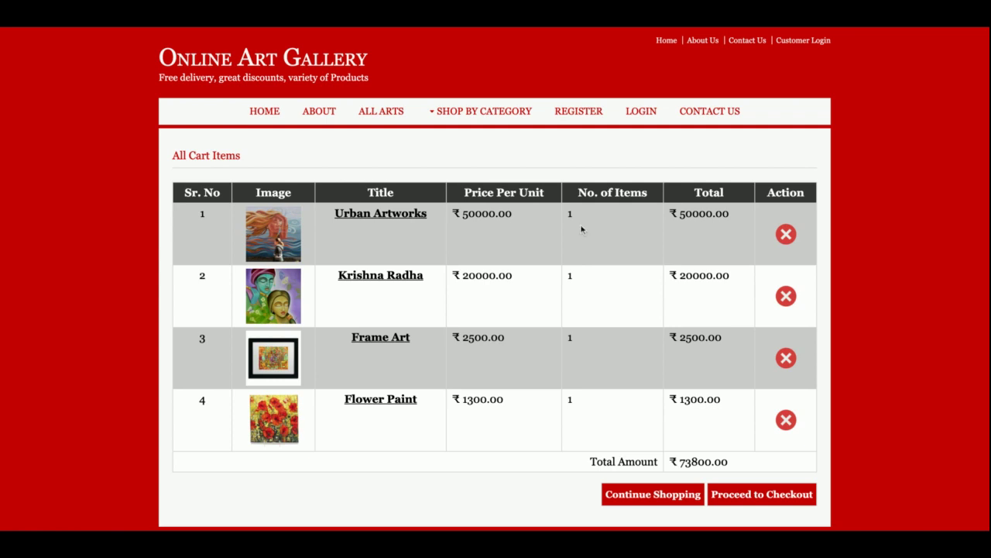
Remove Urban Artworks, dropping the cart total from 73800.00 to 23800.00.
double_click(699, 462)
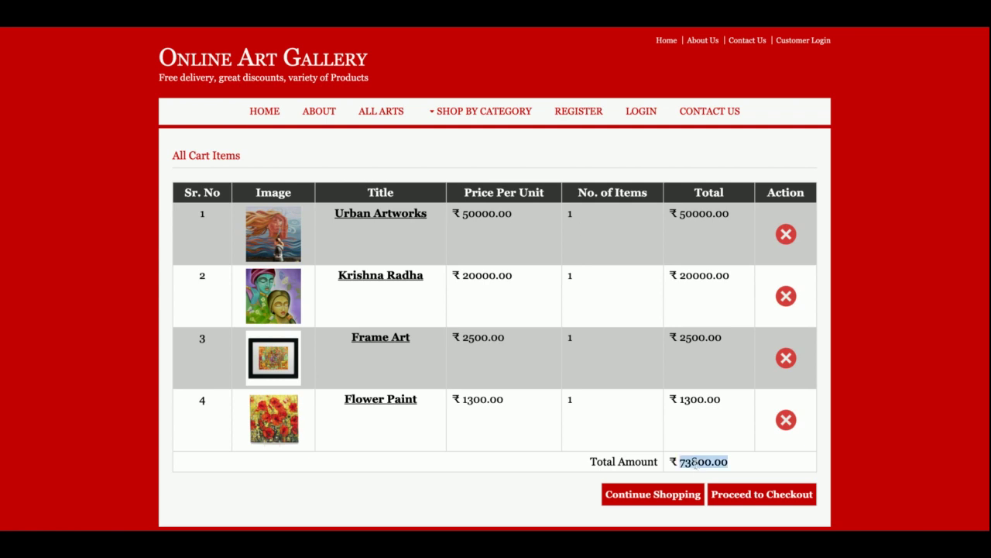
left_click(786, 233)
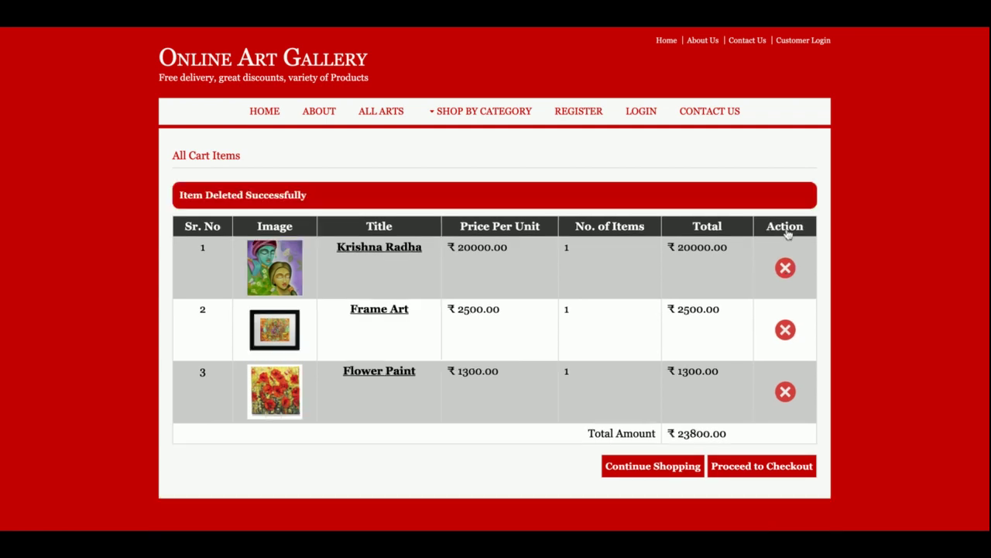
double_click(687, 433)
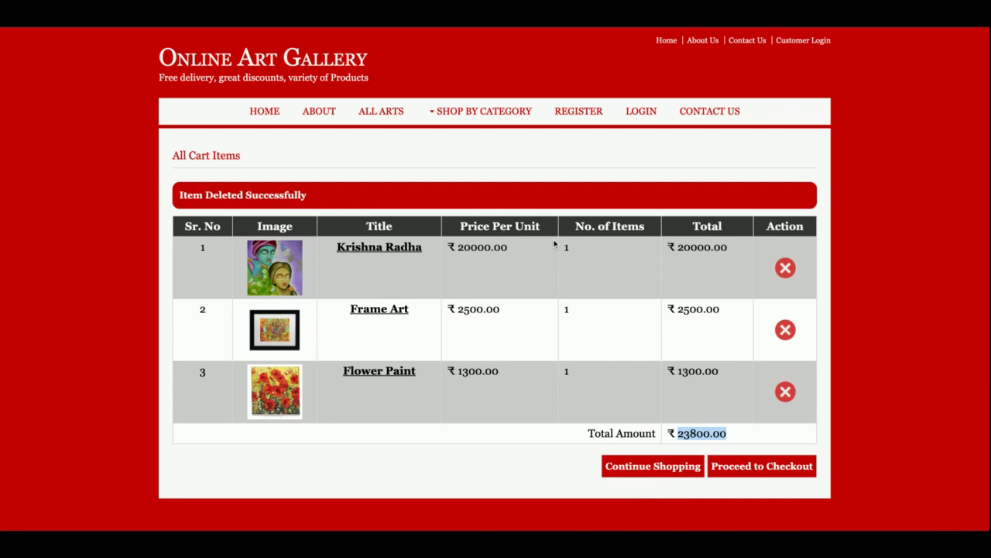
Proceed to checkout and paste the customer's e-mail as the login username.
left_click(744, 470)
double_click(430, 251)
key("ctrl+v")
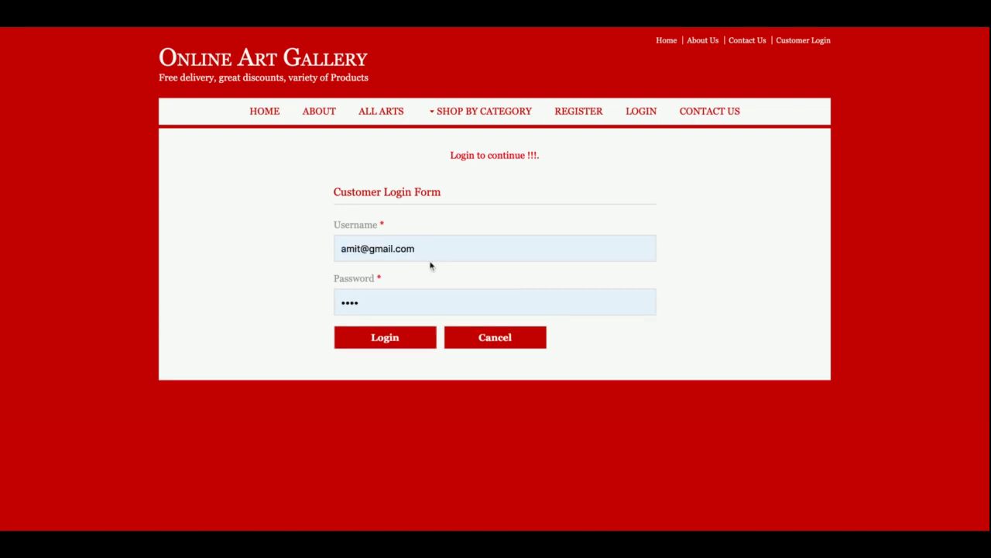
Log in and fill the shipping name, street, house number, city, state, country and pincode.
left_click(391, 345)
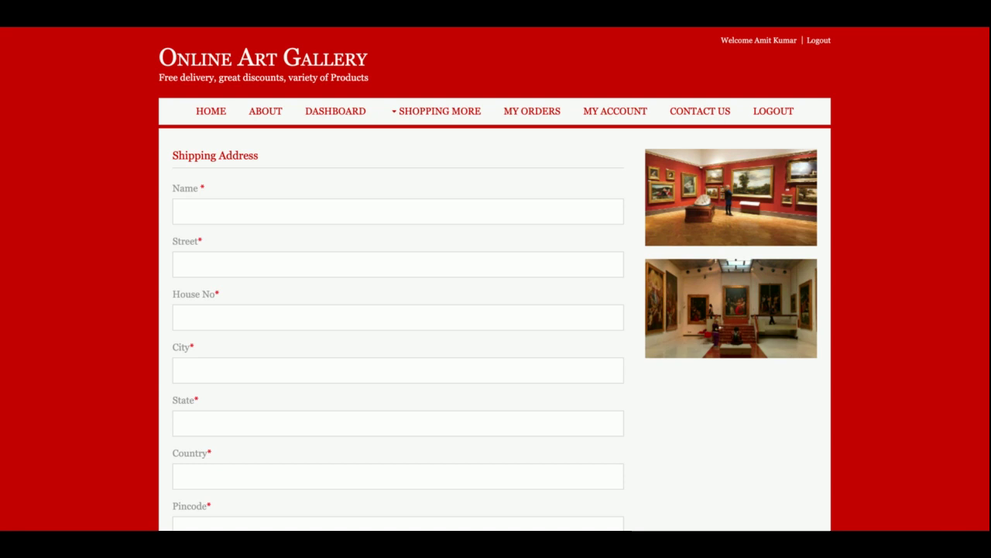
left_click(326, 214)
type("jh\tkj\tkj\thjk\thjk\th\tjk")
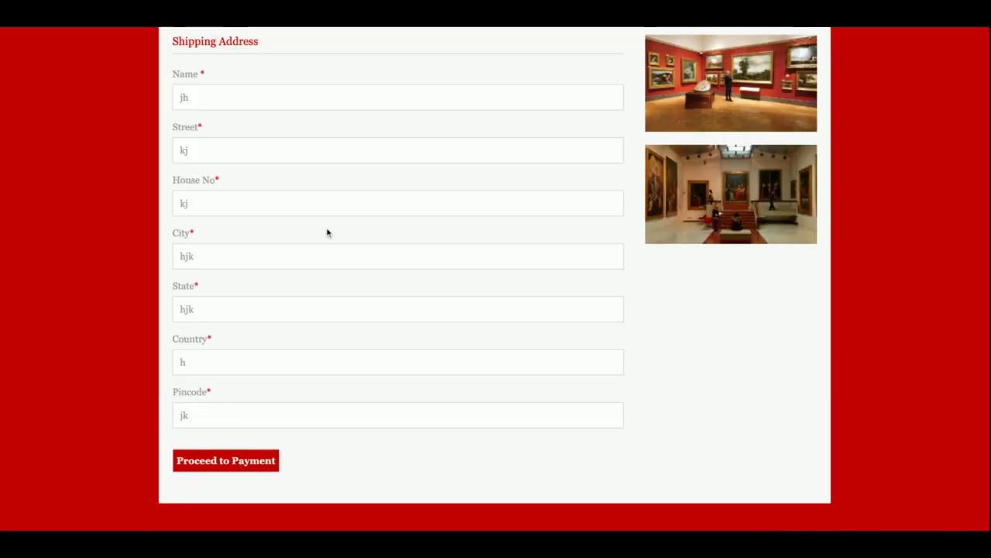
left_click(234, 468)
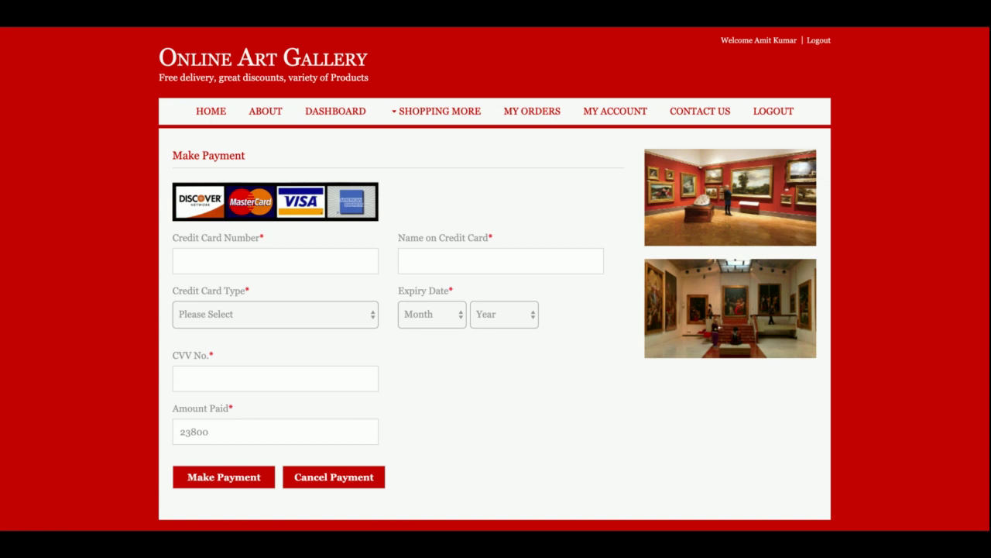
Enter the card number and name on card, with Visa Card as the card type.
left_click(224, 260)
type("948573498573489")
key("Tab")
type("kjhjksadf")
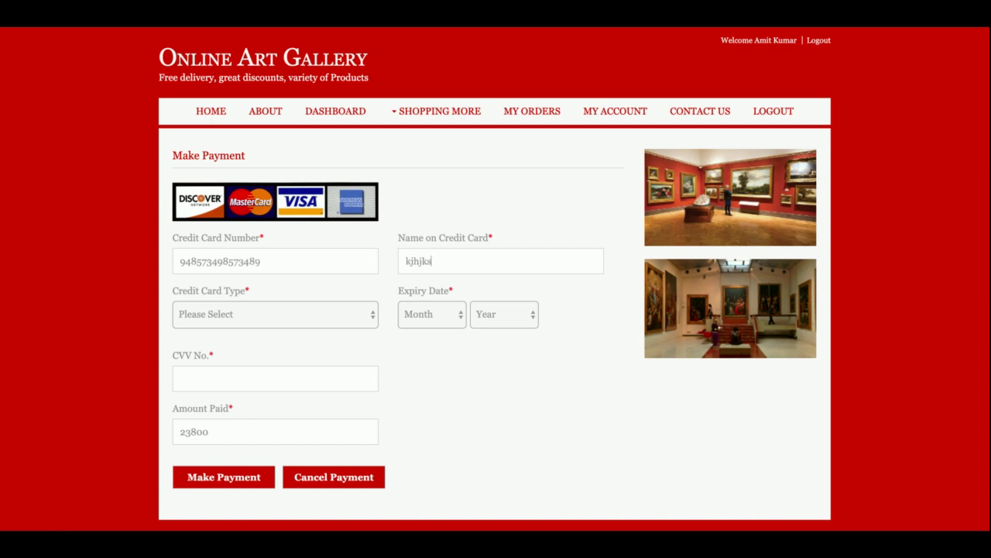
left_click(224, 323)
left_click(225, 341)
Set the card expiry to March 2017 and enter the CVV.
left_click(417, 315)
left_click(422, 361)
left_click(504, 316)
left_click(502, 331)
left_click(311, 377)
type("234")
Confirm the 23800 amount to pay and submit the payment.
double_click(210, 432)
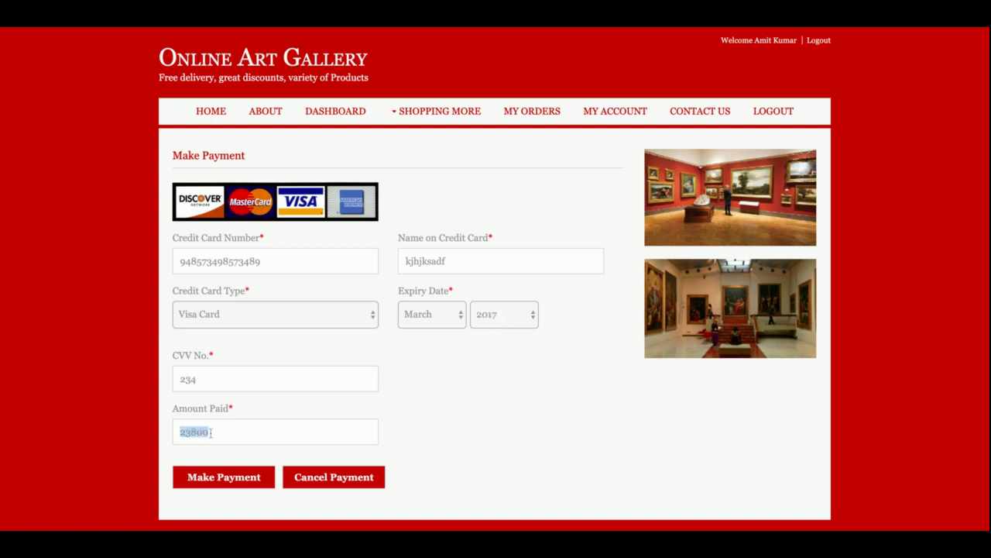
left_click(230, 419)
double_click(230, 423)
left_click(212, 482)
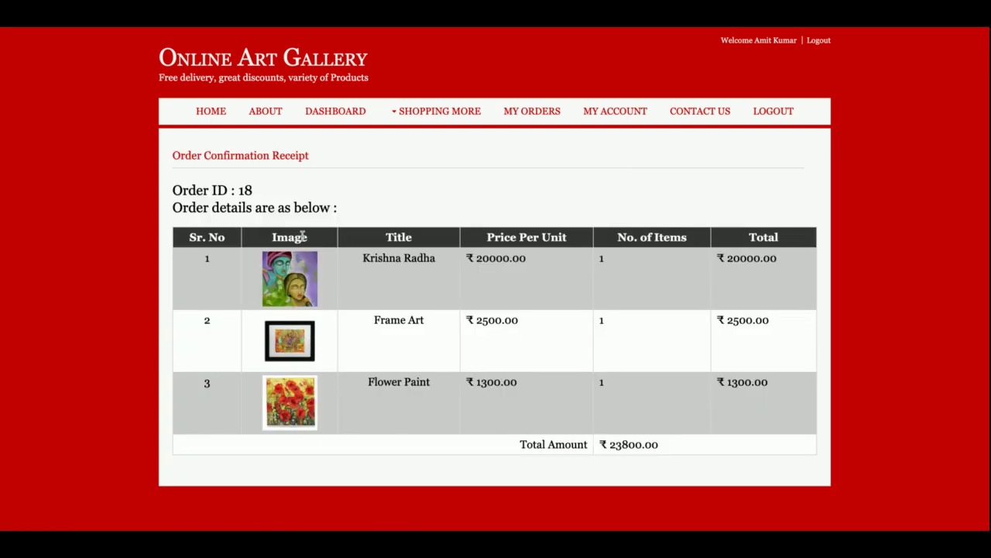
Note order 18's ₹23800.00 receipt, check the My Orders report, then go back to the dashboard.
double_click(244, 191)
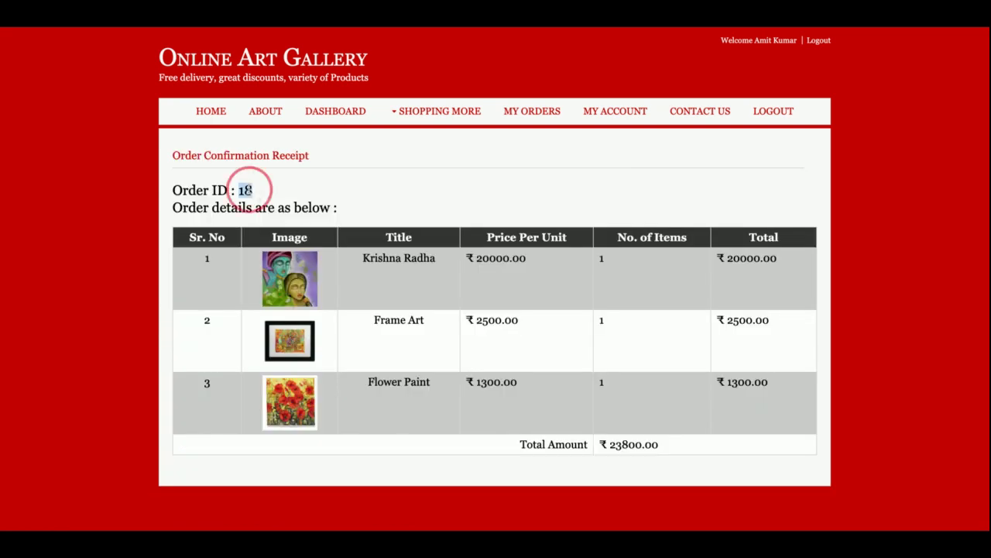
double_click(616, 443)
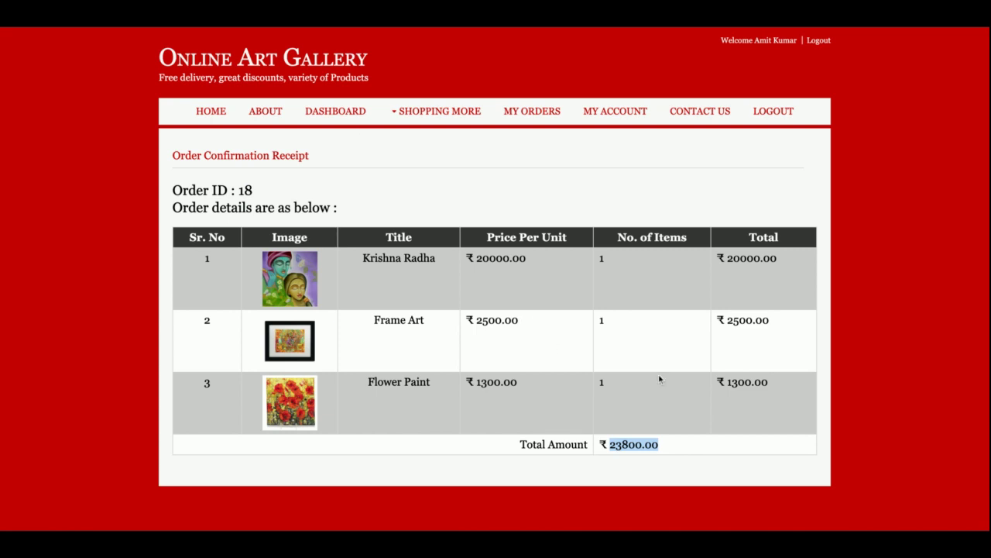
left_click(352, 113)
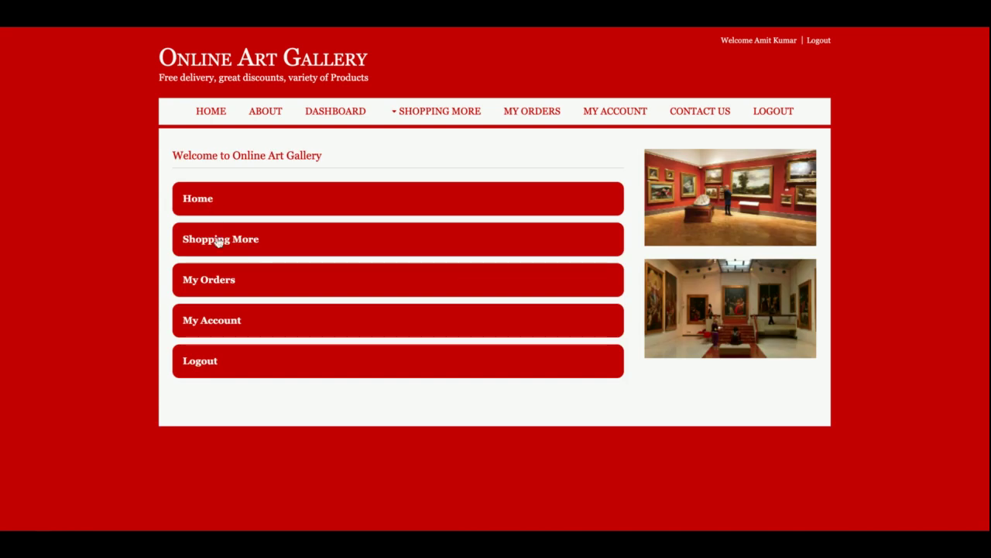
left_click(207, 282)
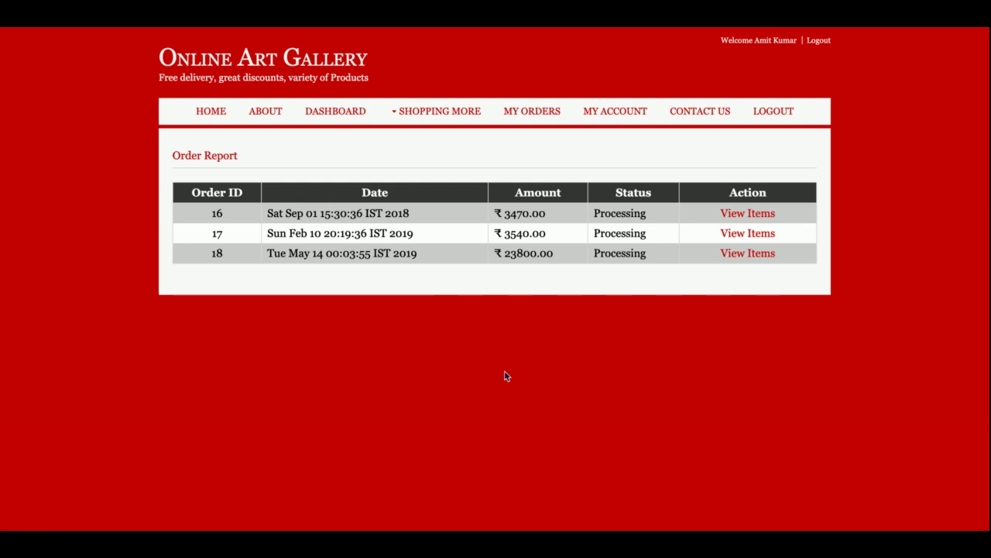
left_click(336, 111)
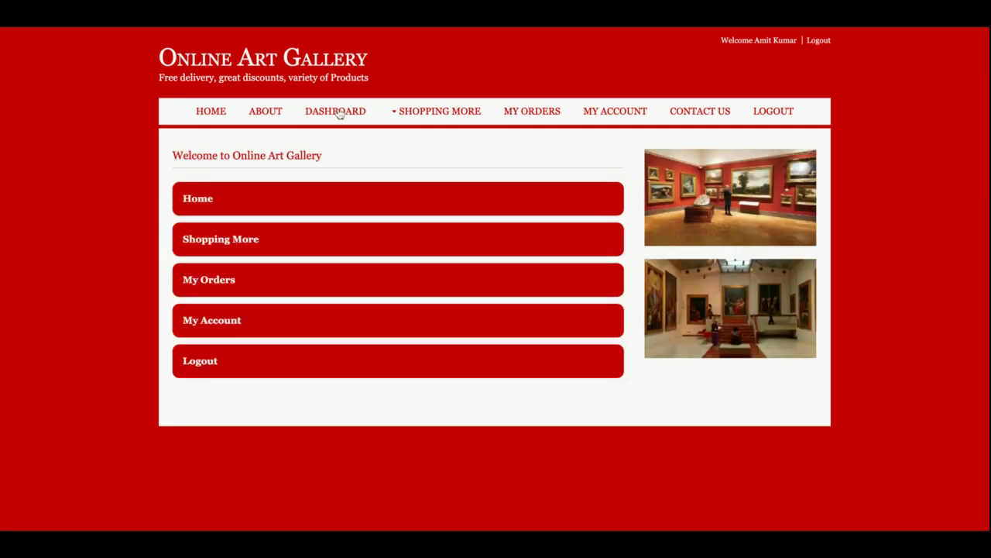
Review the account details, then browse the Tradition Art and Western Art categories.
left_click(617, 111)
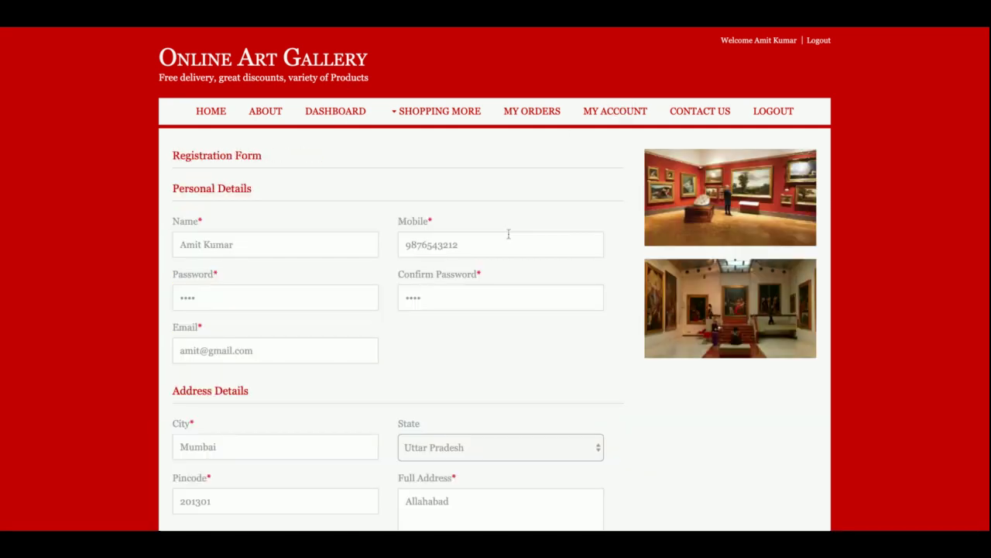
scroll(512, 310, "down", 2)
scroll(515, 336, "up", 3)
left_click(424, 111)
left_click(431, 157)
left_click(438, 110)
left_click(436, 190)
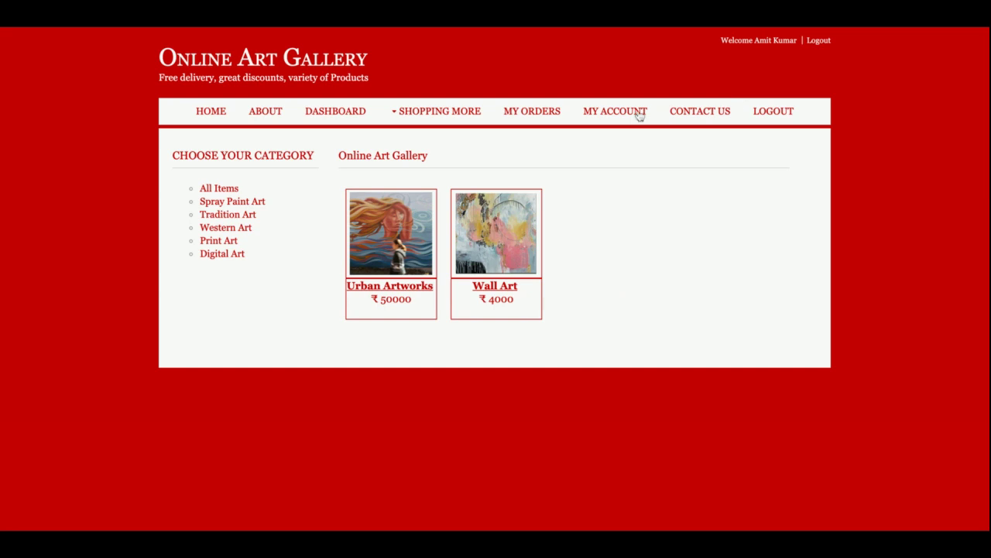
Log out, log back in, log out again, and return to the home page.
left_click(761, 117)
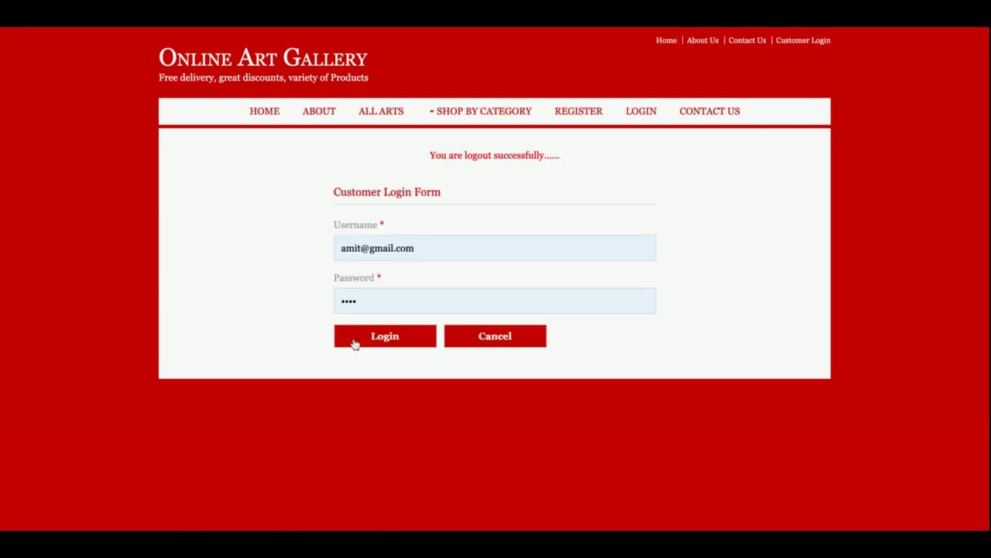
left_click(385, 336)
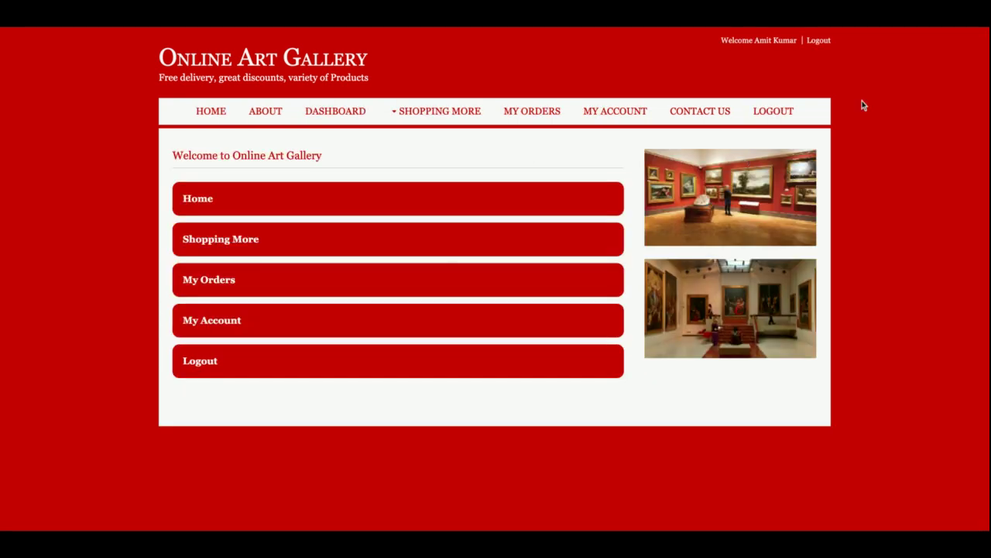
left_click(774, 111)
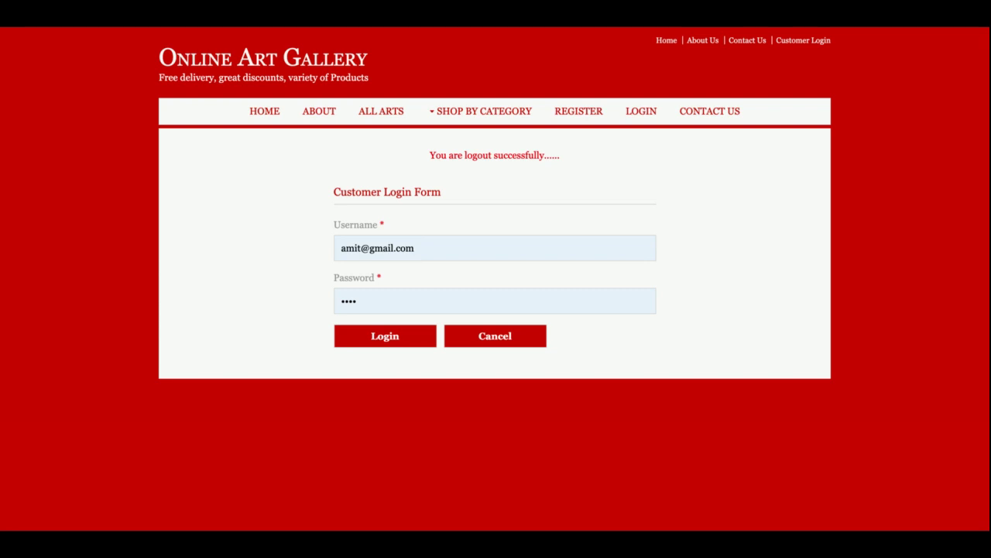
left_click(274, 117)
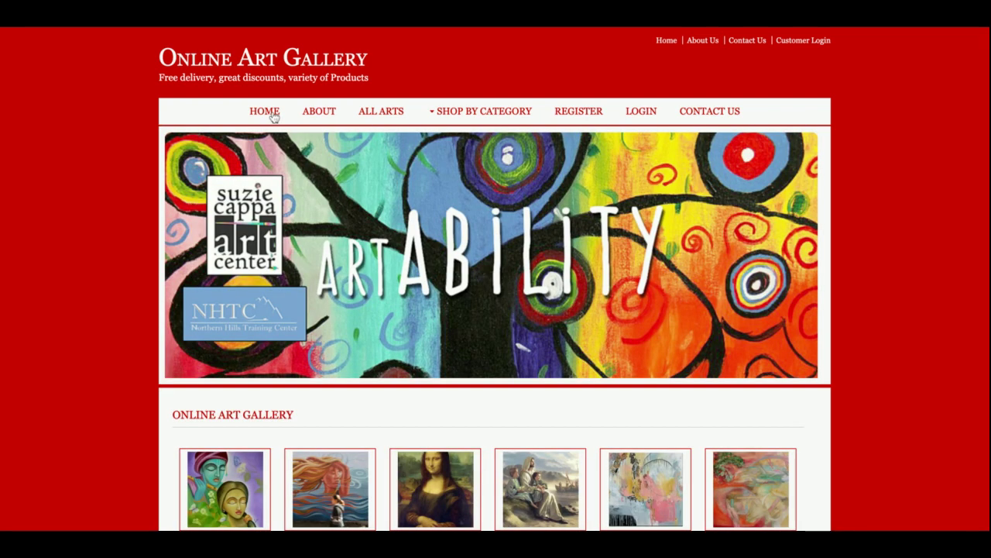